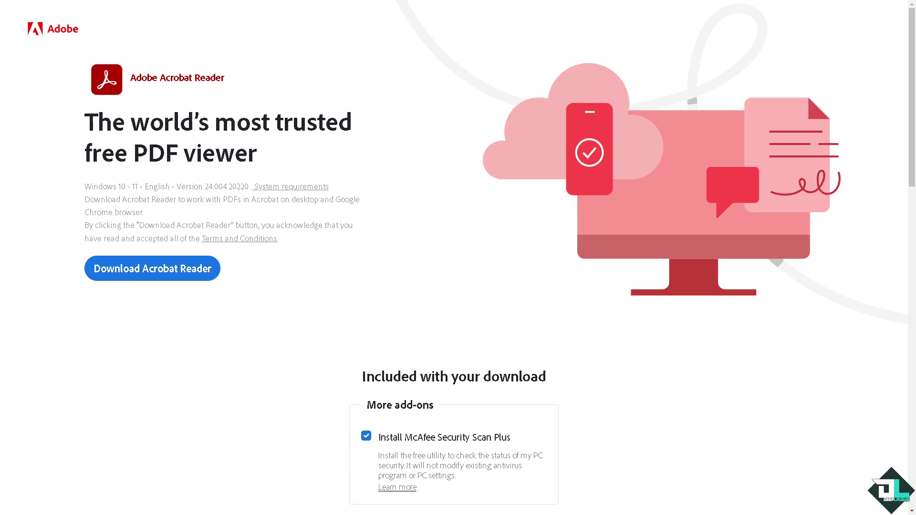
# - Scroll the Acrobat Reader download page to the 'Give your business the power of PDF productivity' section
pyautogui.scroll(-15, 318, 356)
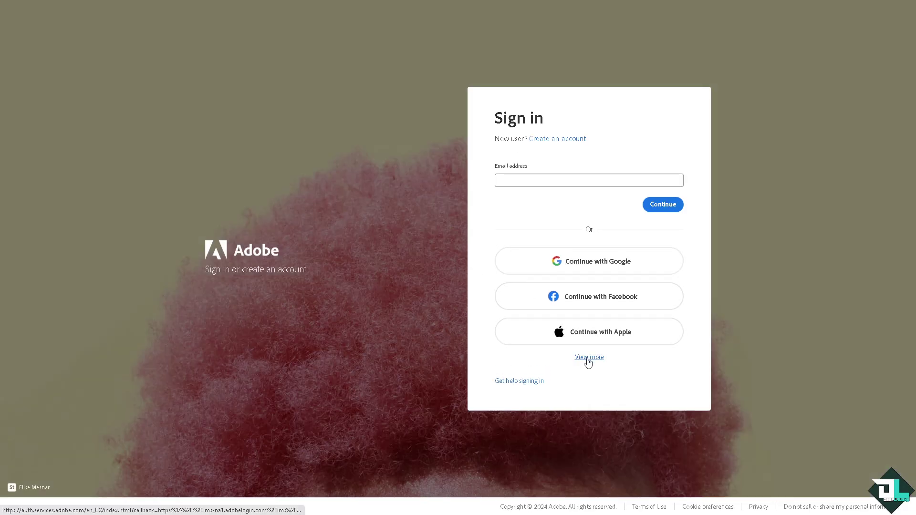
# - Expand the extra sign-in options on the Adobe sign-in page and go to Create an account
pyautogui.click(587, 358)
pyautogui.click(579, 94)
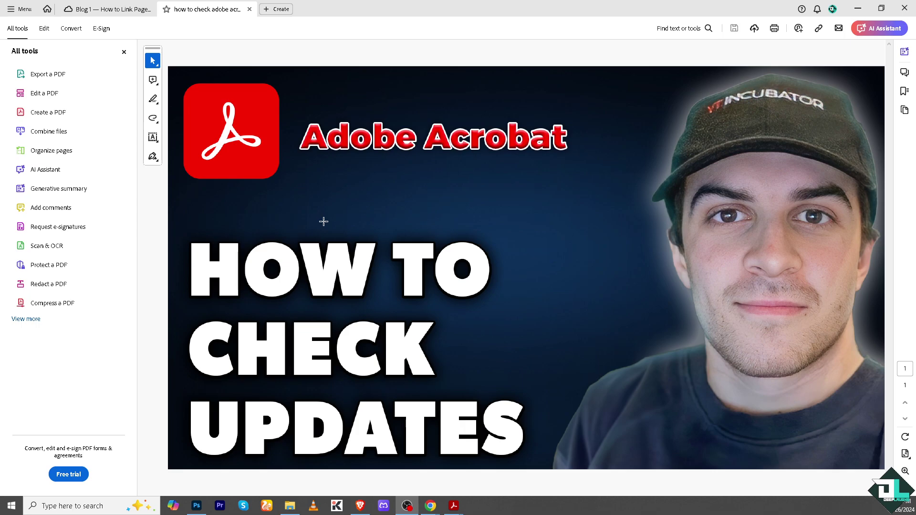
# - Run Check for updates from Acrobat Reader's Help menu
pyautogui.click(14, 11)
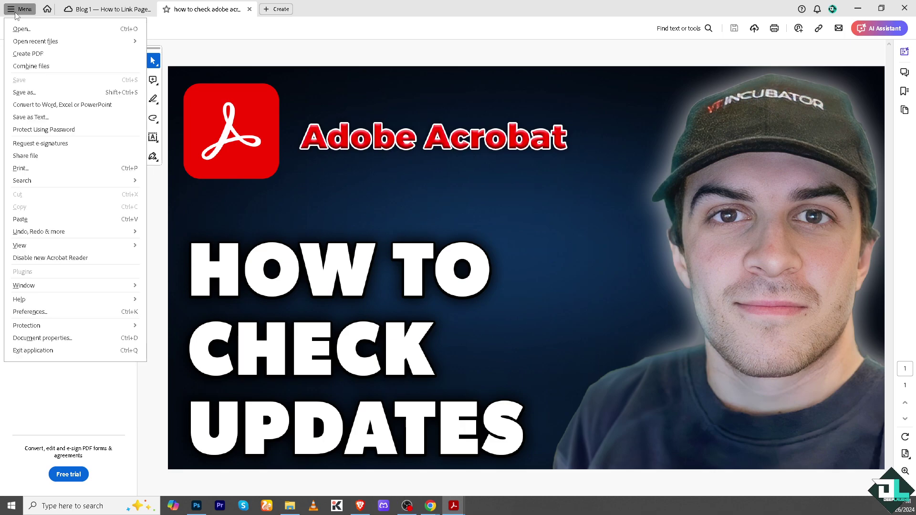
pyautogui.moveTo(71, 299)
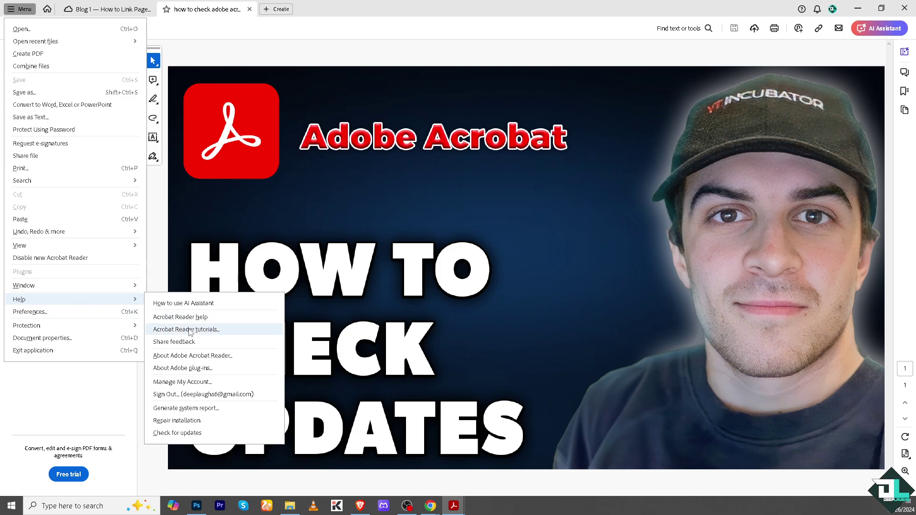
pyautogui.click(187, 433)
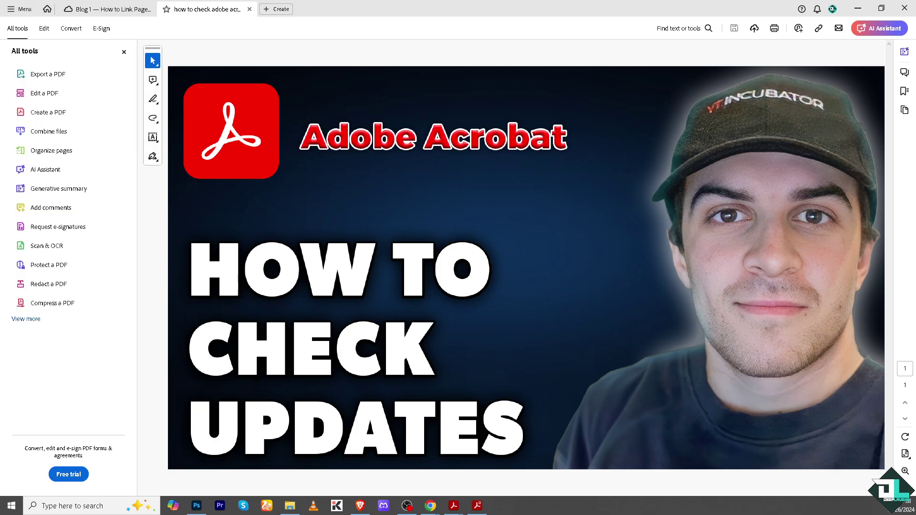
# - Attempt the update install, dismiss the close-programs warning, and cancel the Updater
pyautogui.moveTo(193, 173); pyautogui.dragTo(419, 163)
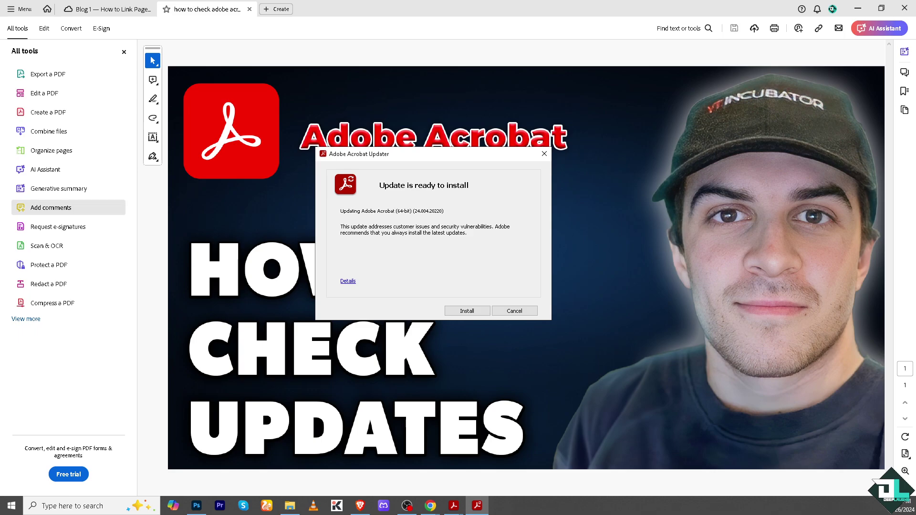
pyautogui.hotkey('alt', 'Tab')
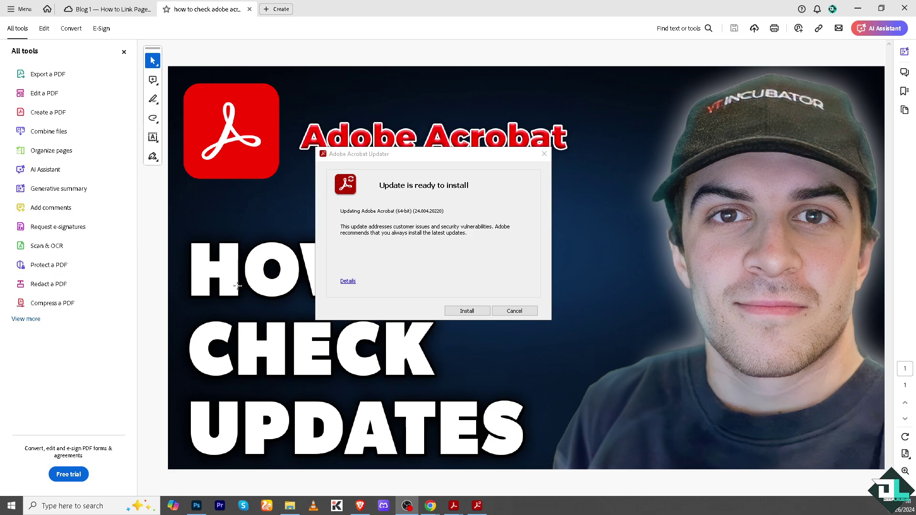
pyautogui.click(466, 311)
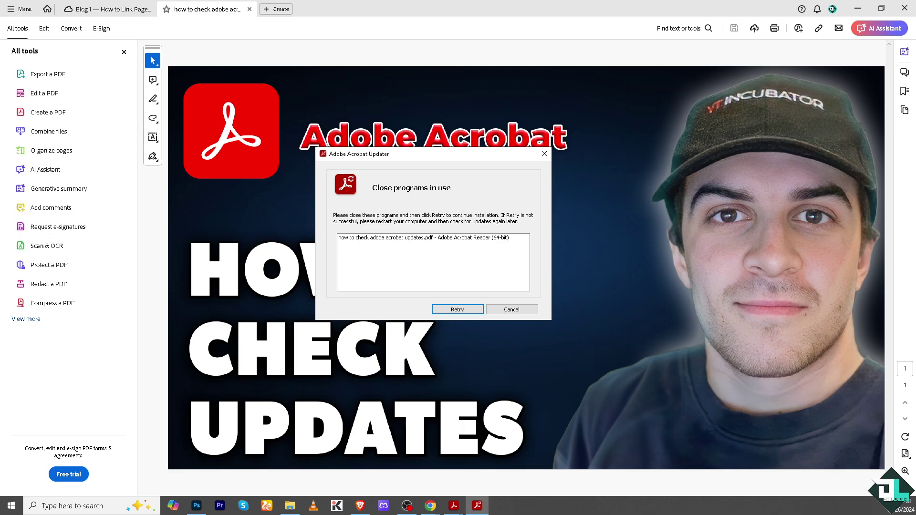
pyautogui.hotkey('alt', 'Tab')
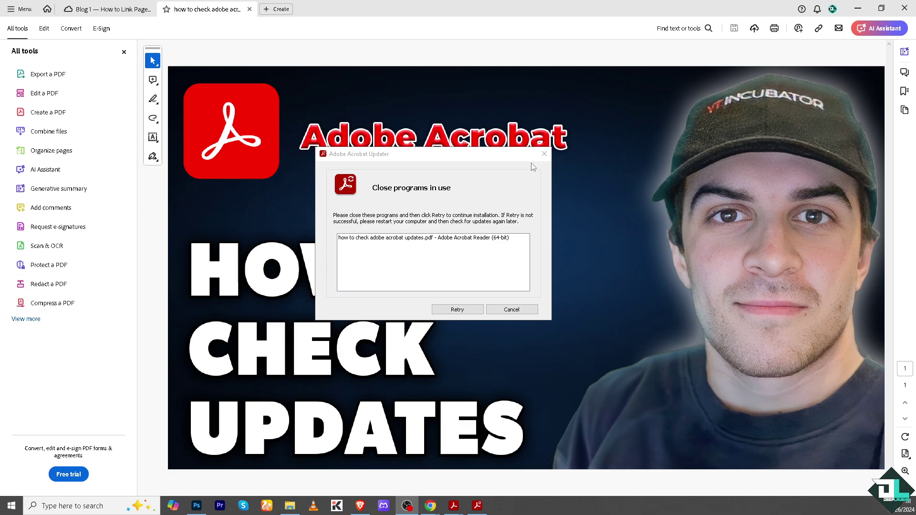
pyautogui.click(518, 314)
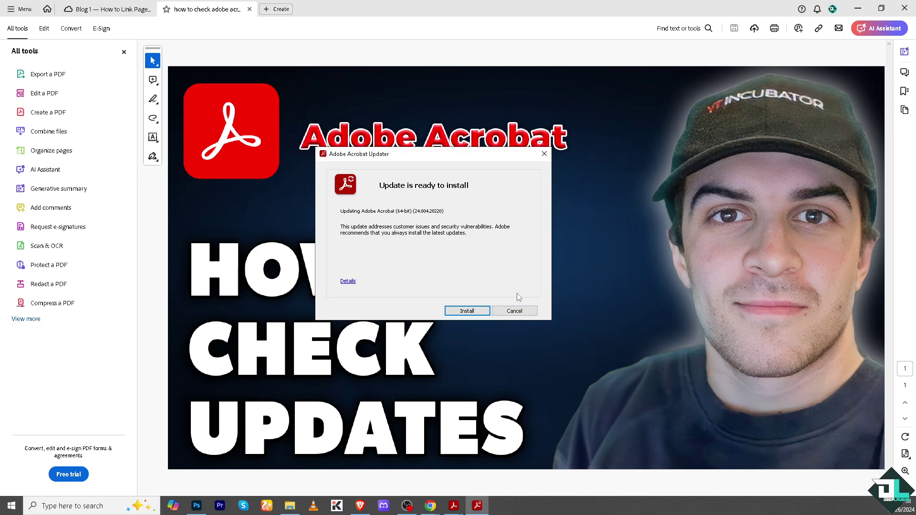
pyautogui.click(523, 313)
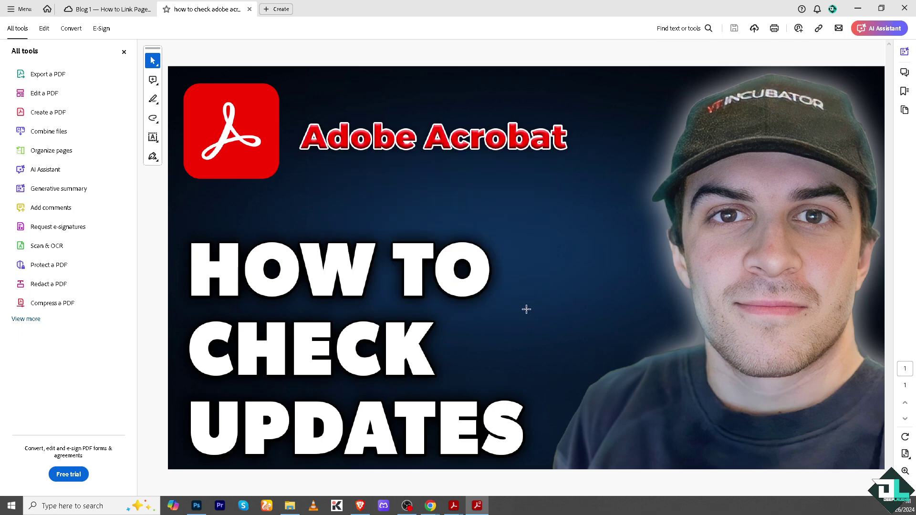
# - Enable 'Show notification inside Adobe Acrobat Reader' in Tracker preferences and confirm with OK
pyautogui.click(13, 10)
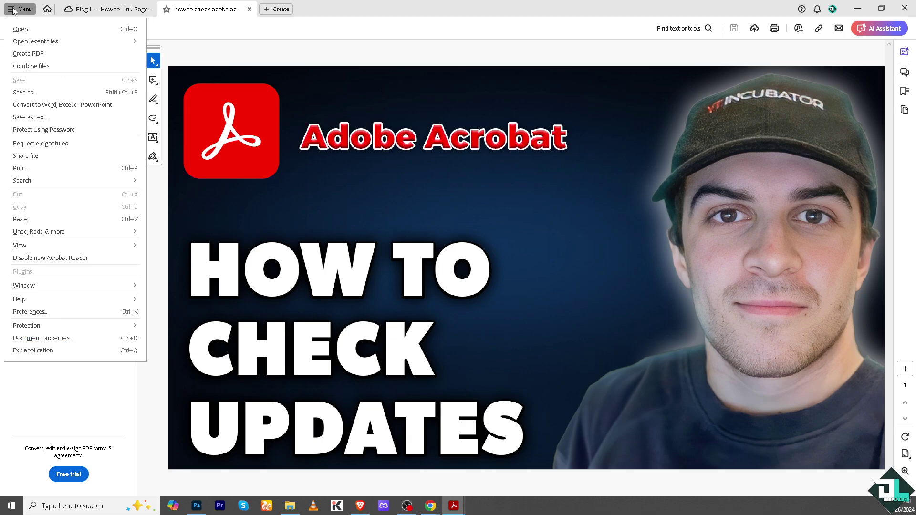
pyautogui.click(93, 316)
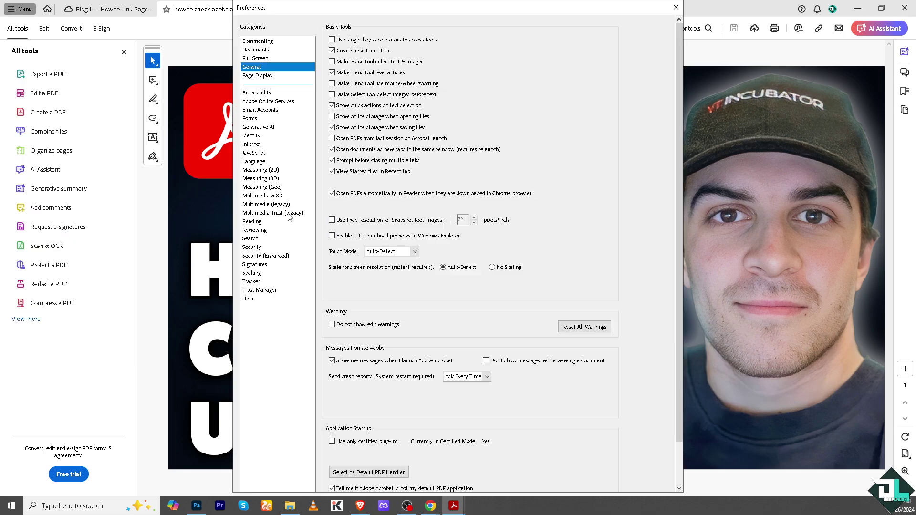
pyautogui.click(258, 282)
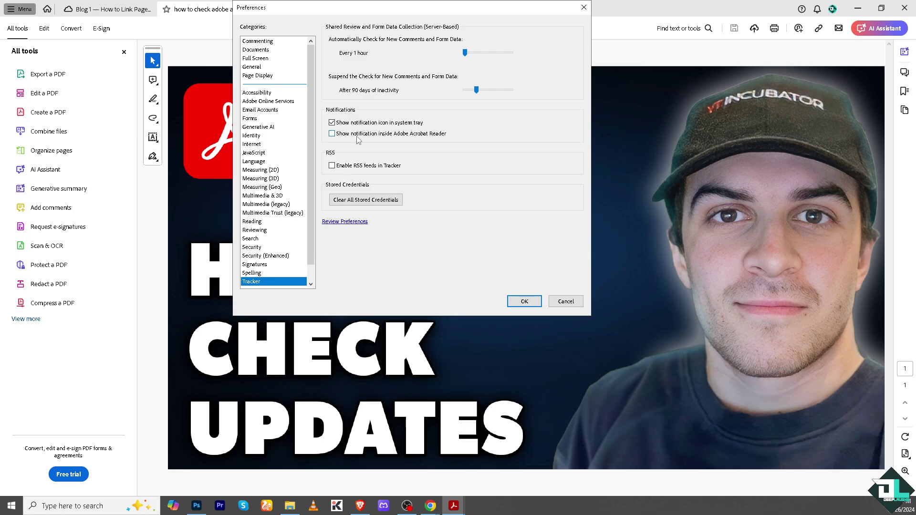
pyautogui.click(332, 135)
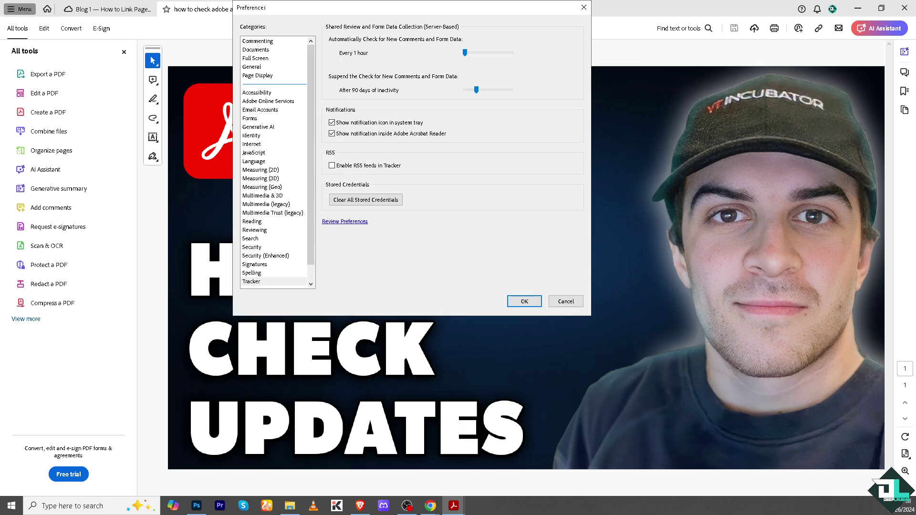
pyautogui.click(524, 301)
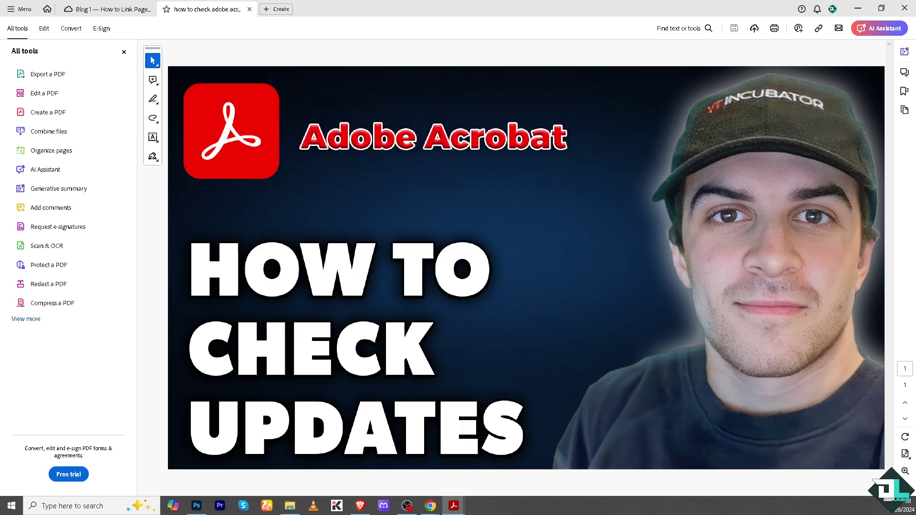
# - Bring up the Download Acrobat enterprise/VIP page and scroll to the Acrobat Standard installers
pyautogui.click(406, 505)
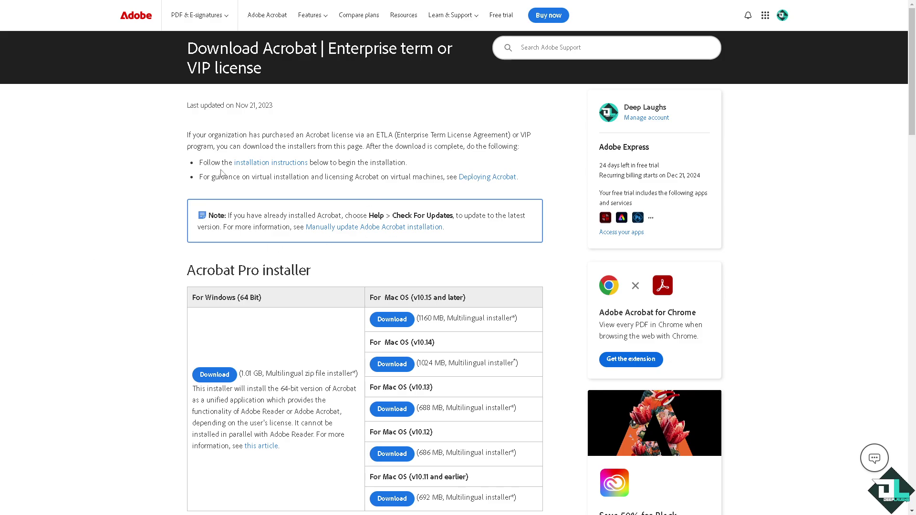
pyautogui.scroll(-2, 147, 273)
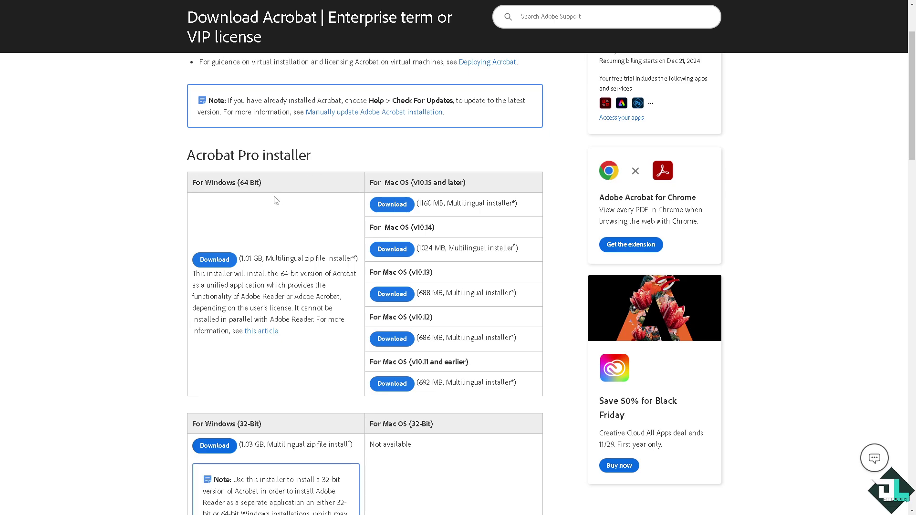
pyautogui.scroll(-2, 274, 198)
pyautogui.scroll(-1, 282, 215)
pyautogui.scroll(-2, 283, 219)
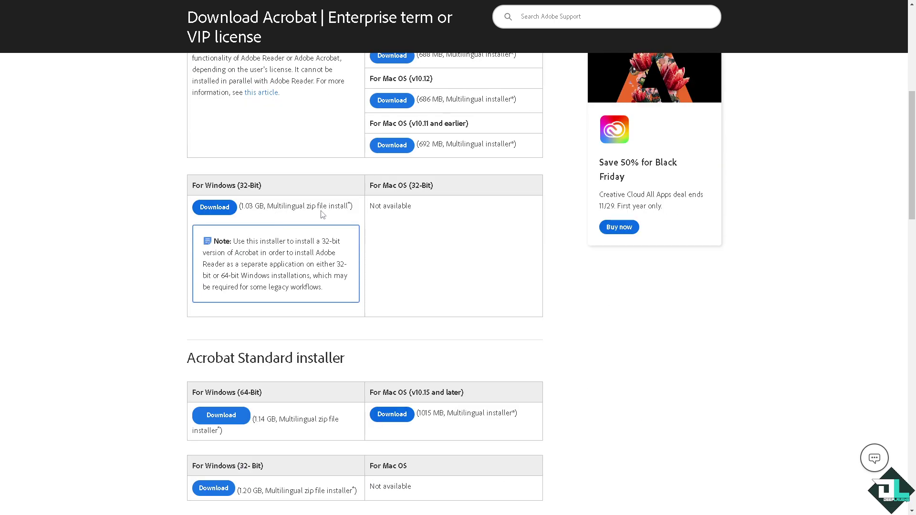
pyautogui.scroll(-2, 460, 237)
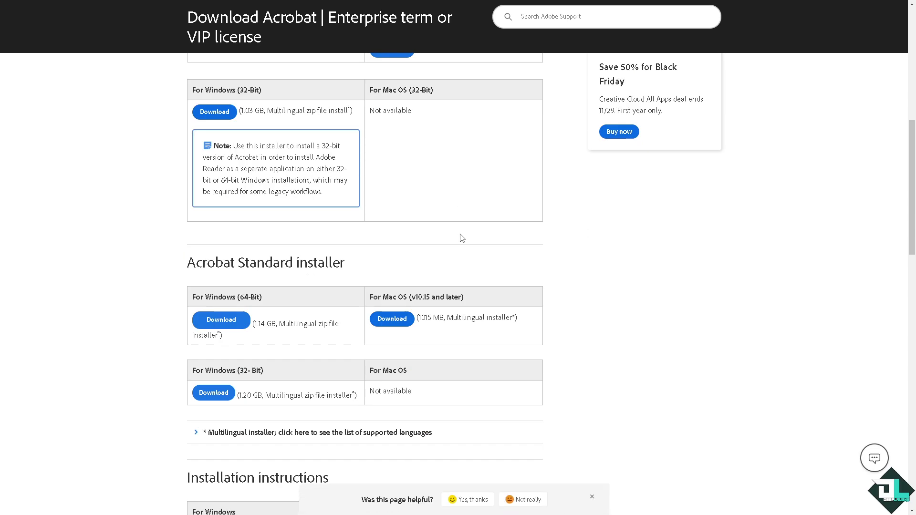
pyautogui.scroll(-3, 462, 238)
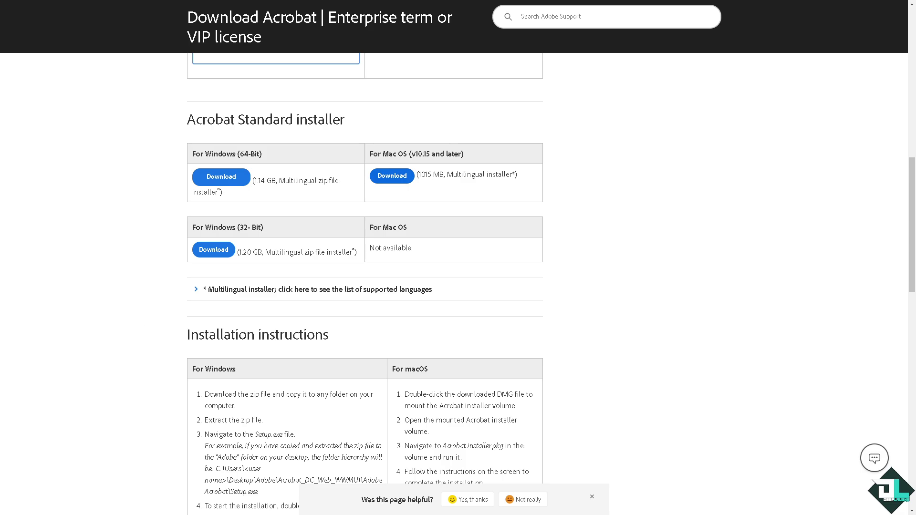
# - Scroll past the Windows and macOS installation steps to the related Acrobat links
pyautogui.scroll(-2, 353, 311)
pyautogui.scroll(-3, 351, 310)
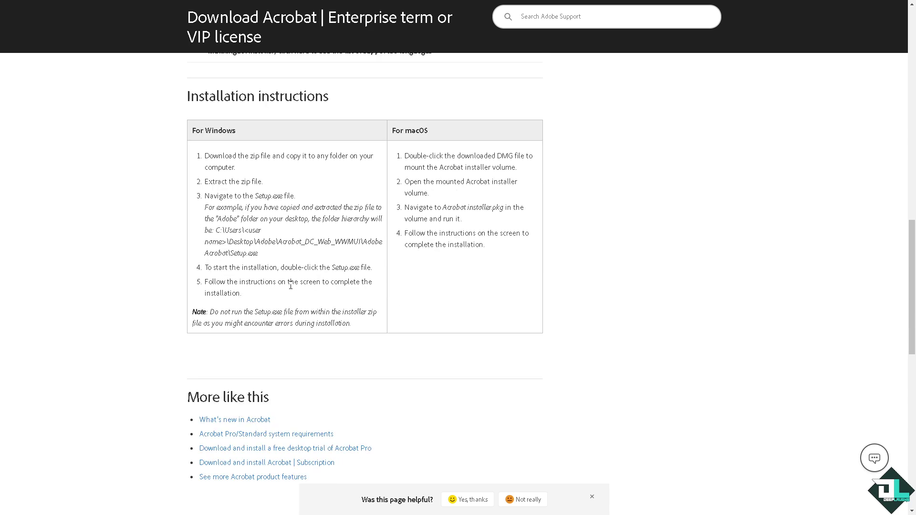
pyautogui.scroll(-1, 290, 285)
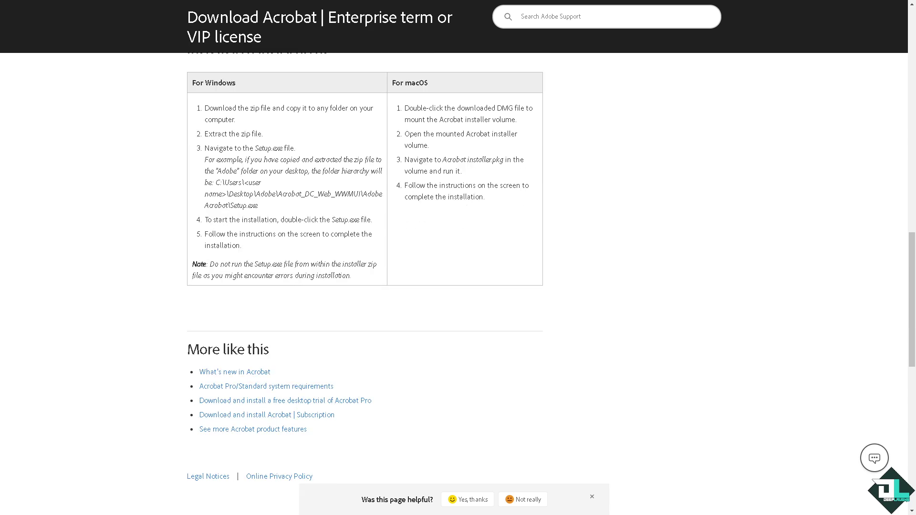